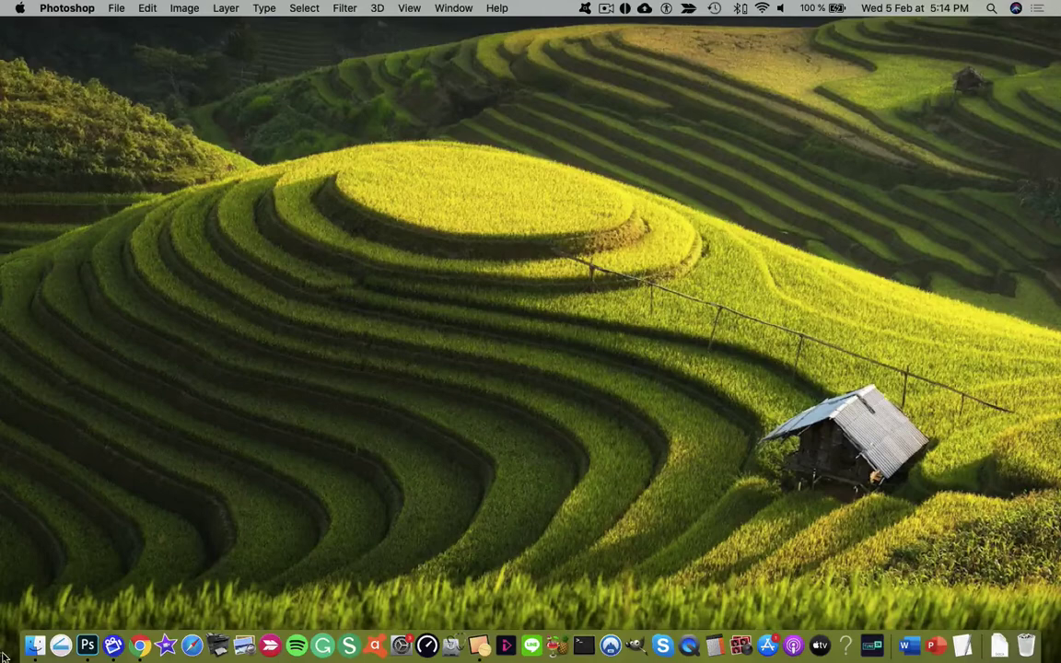
Step: Launch Photoshop 2020 from the Dock to reach the Home screen
click(88, 646)
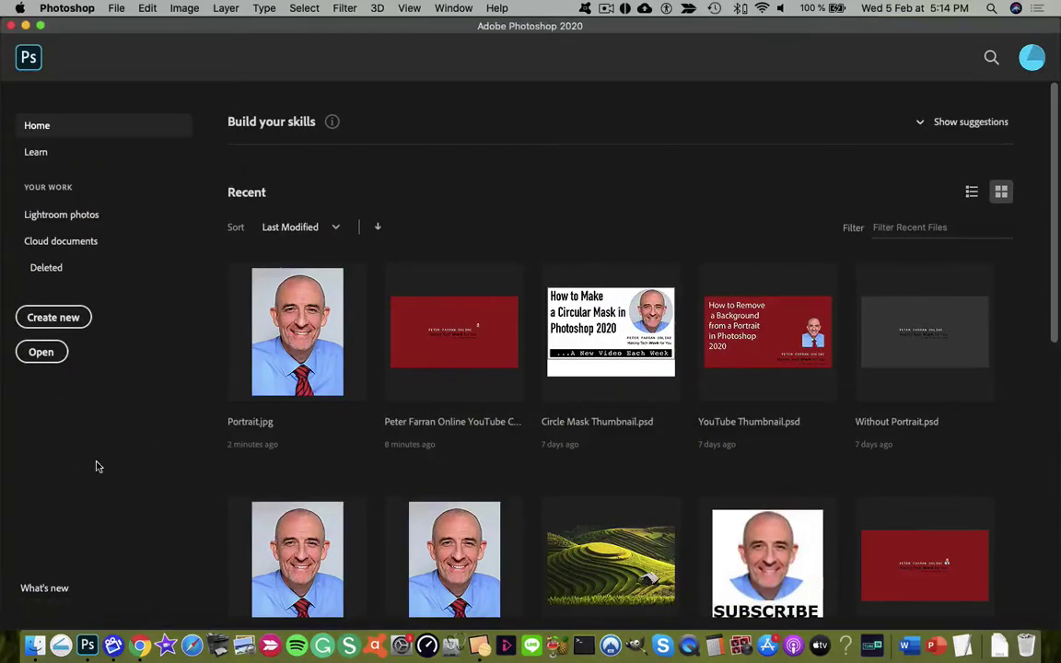
Step: Open Portrait.jpg and select the man by wanding the light grey background and inverting
click(261, 328)
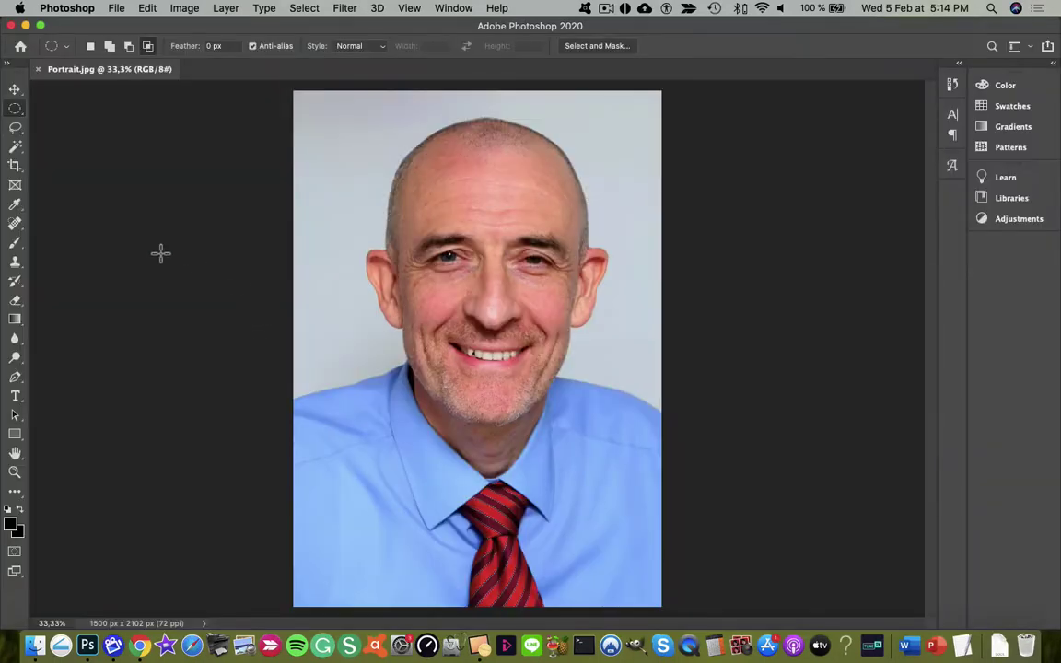
click(15, 146)
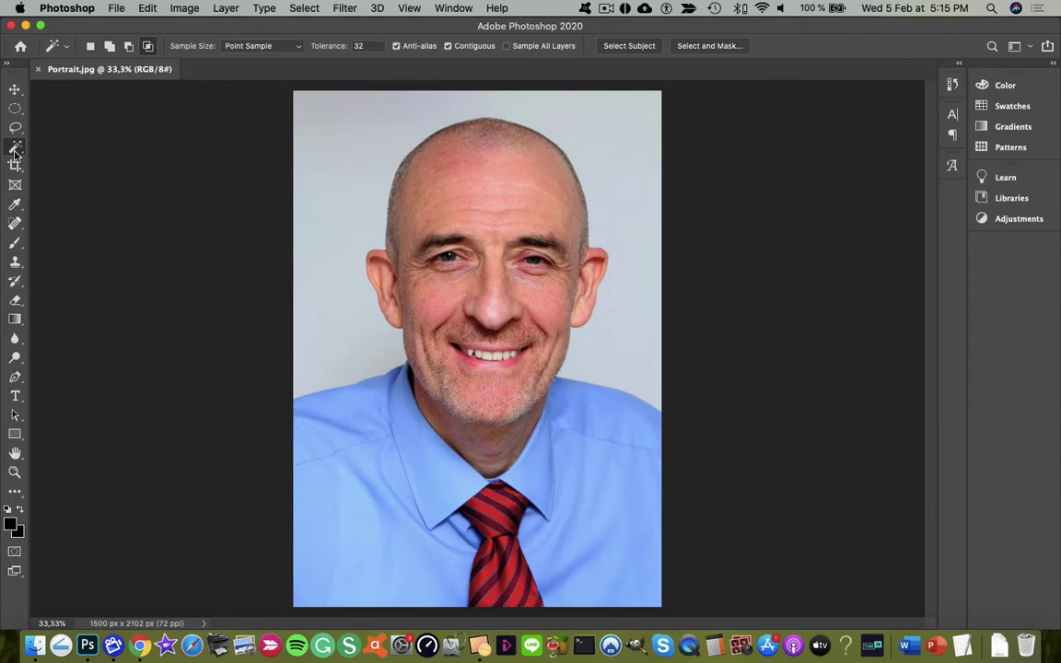
click(334, 138)
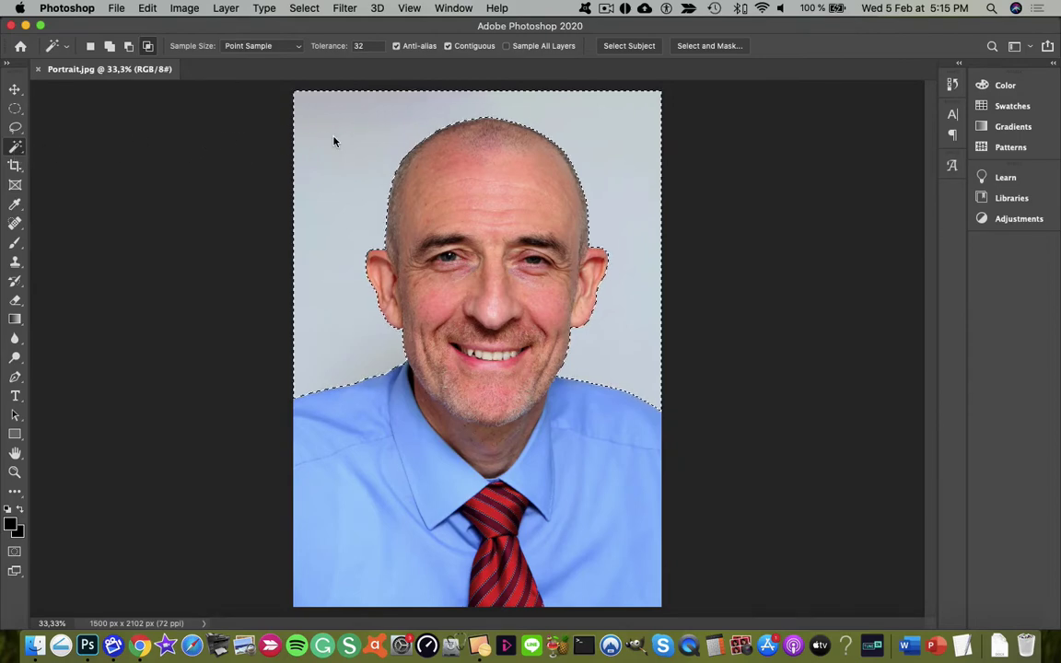
click(304, 7)
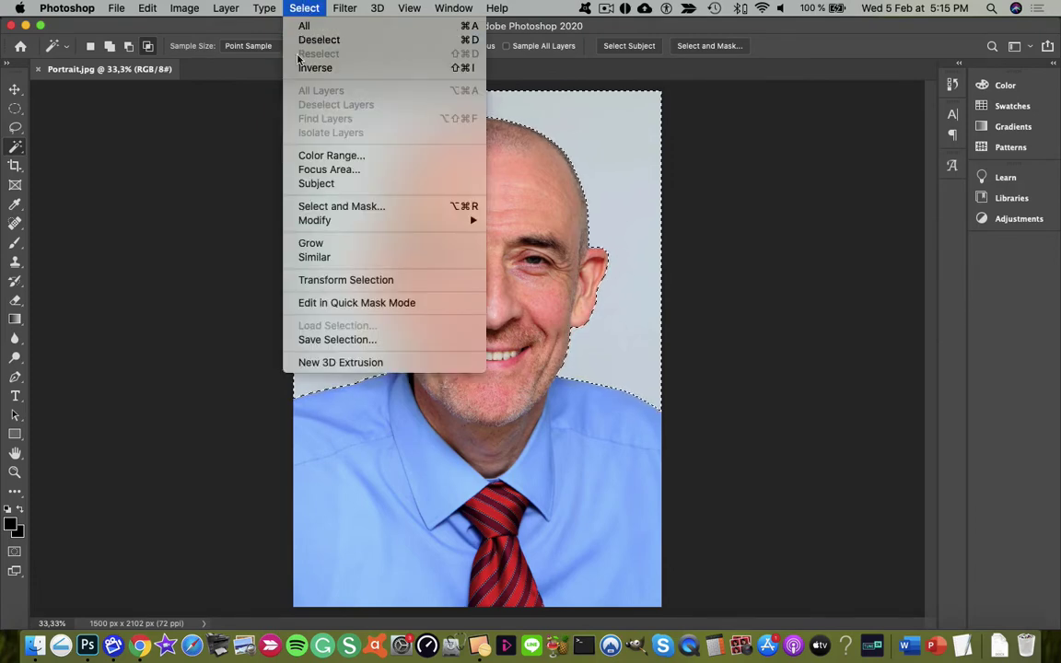
click(315, 67)
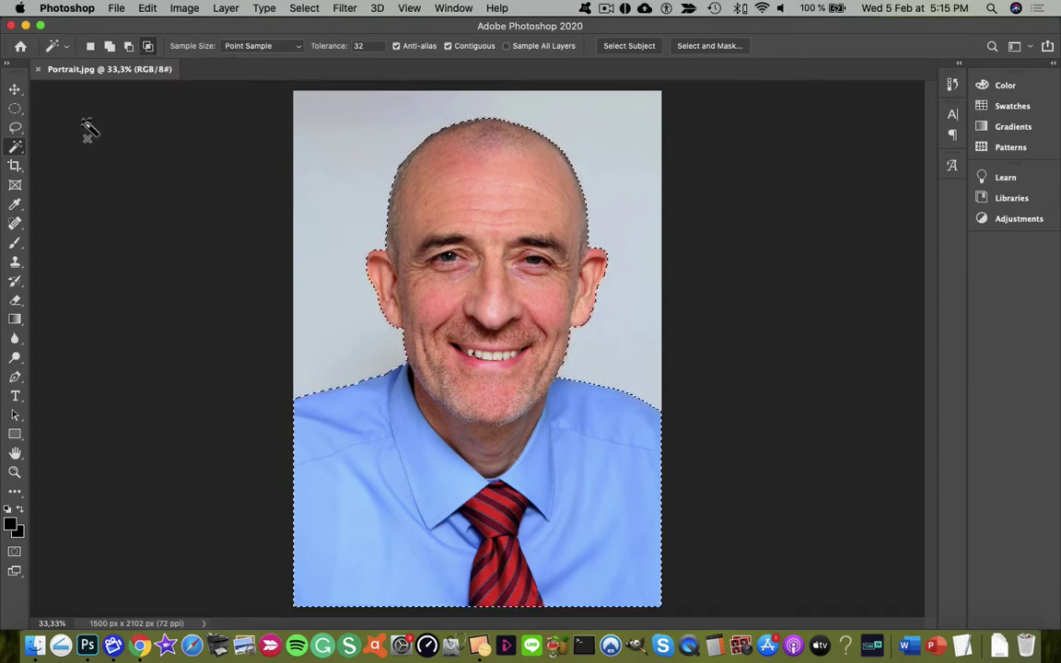
Step: Intersect the selection with a Shift-constrained circular marquee drawn around the man's head
click(15, 112)
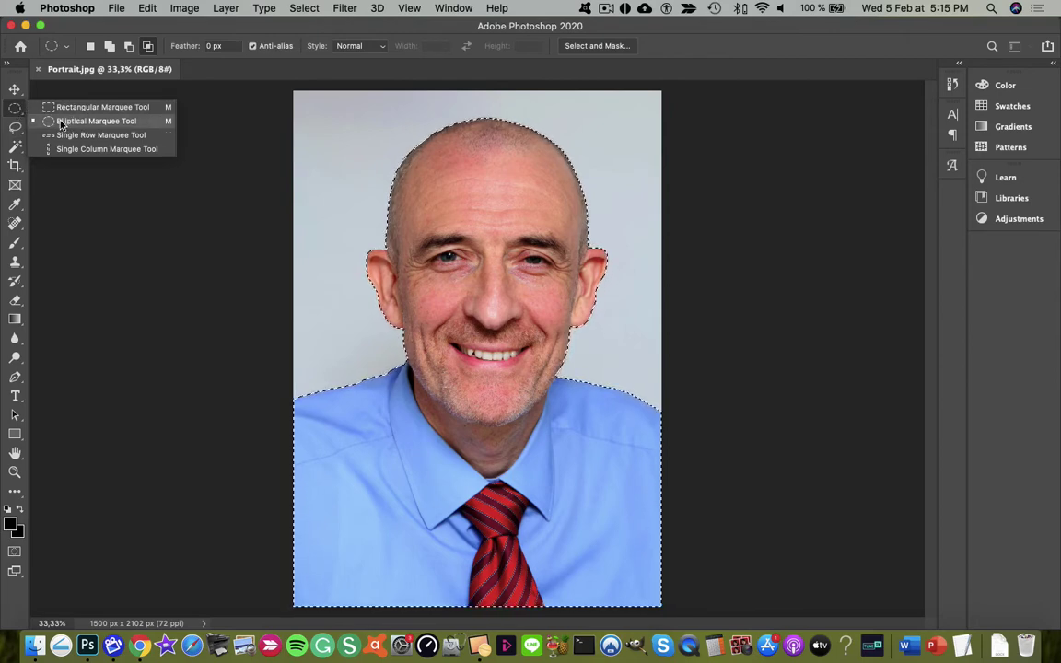
click(61, 123)
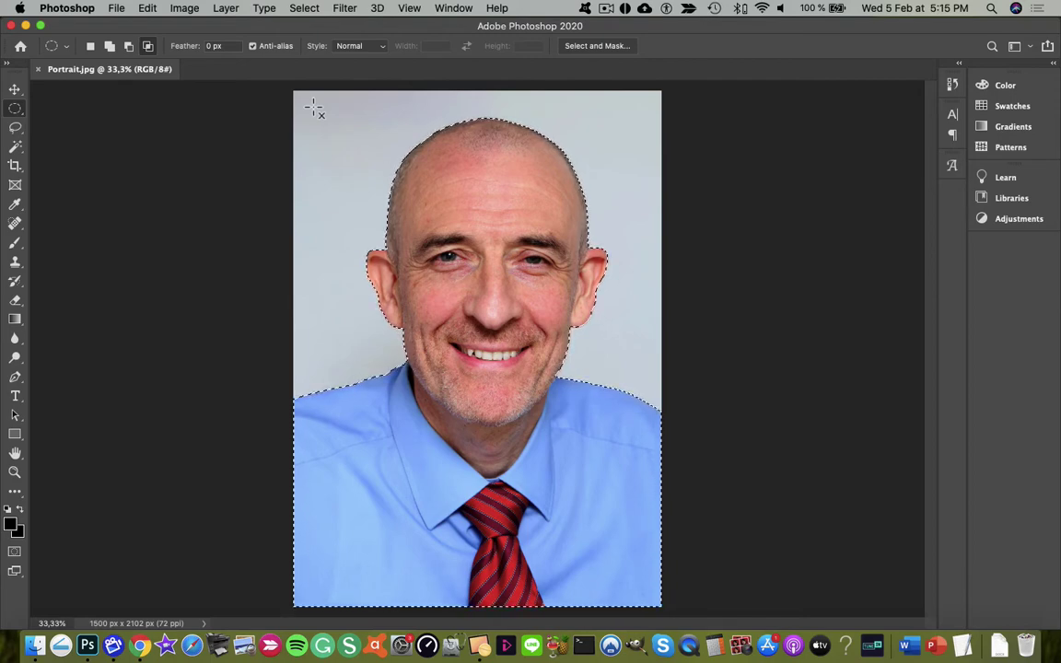
drag(313, 108, 650, 472)
key(shift)
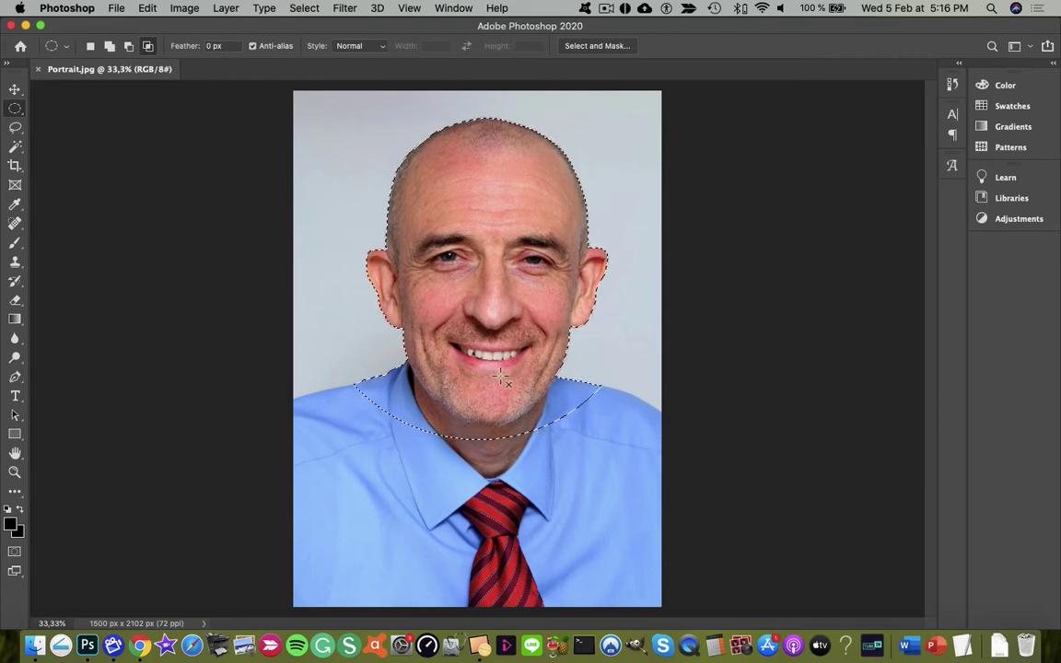
Step: Copy the circular head cut-out and open the YouTube Cover Art With Portrait .psd file
click(146, 7)
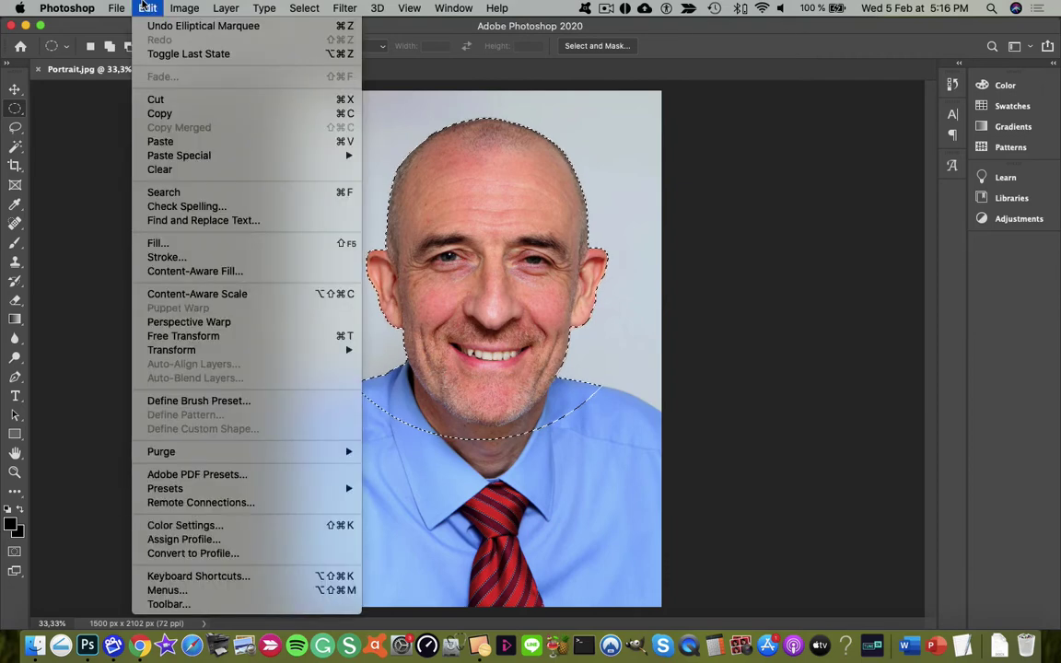
click(156, 115)
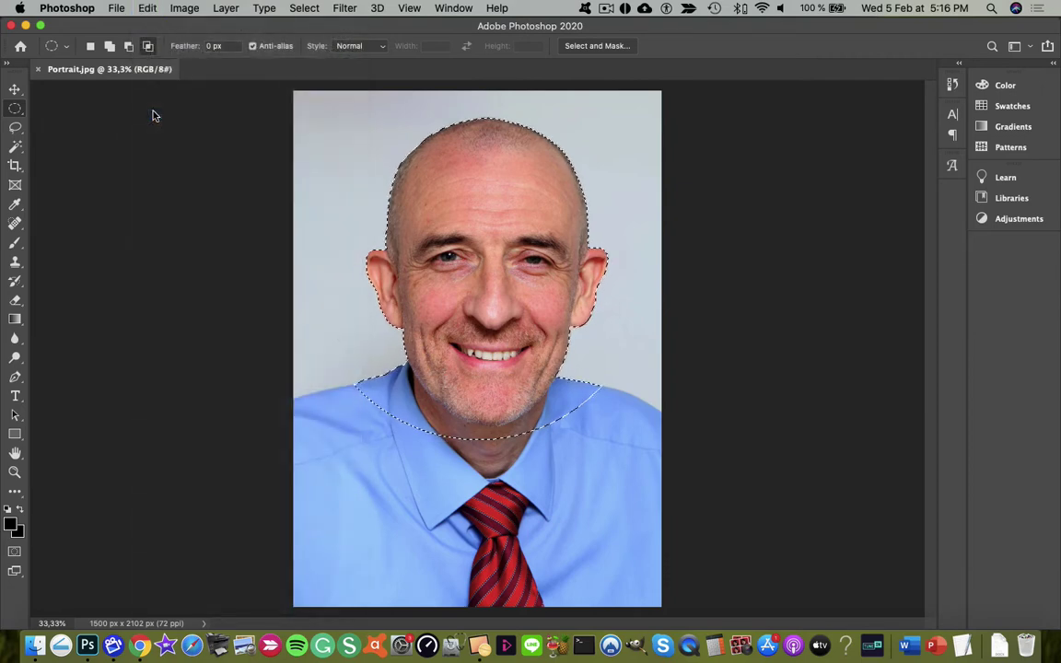
click(116, 7)
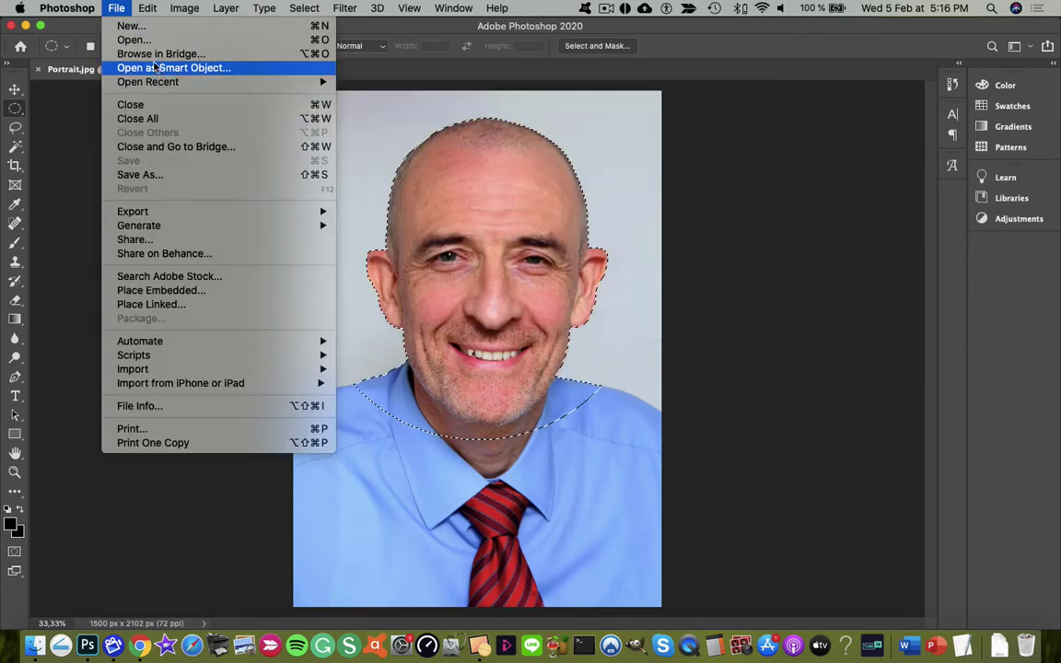
click(156, 41)
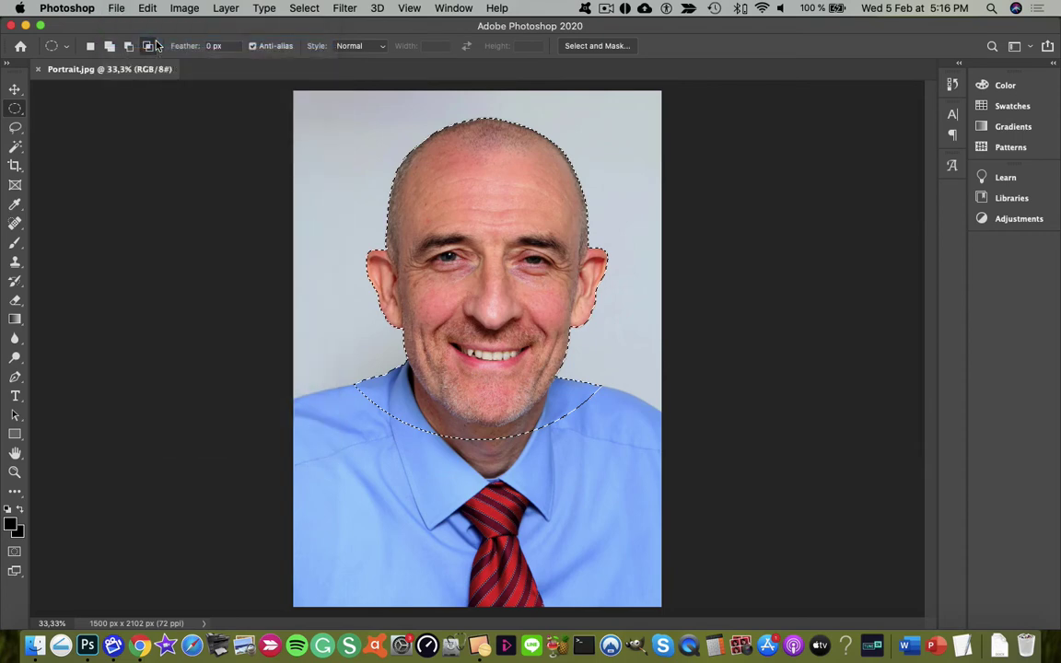
click(114, 8)
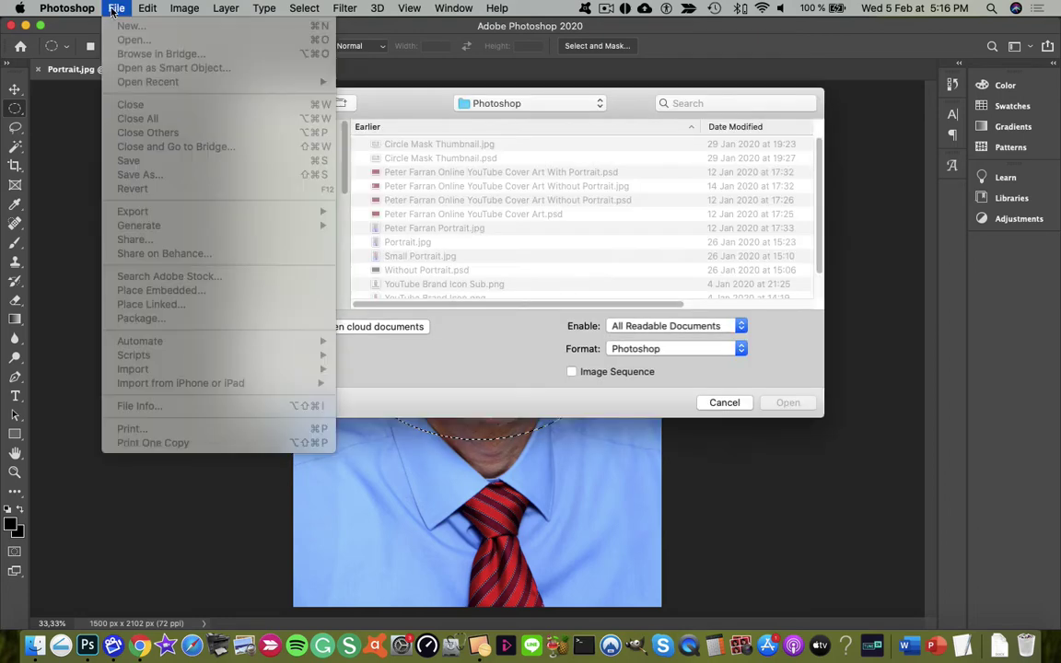
click(384, 101)
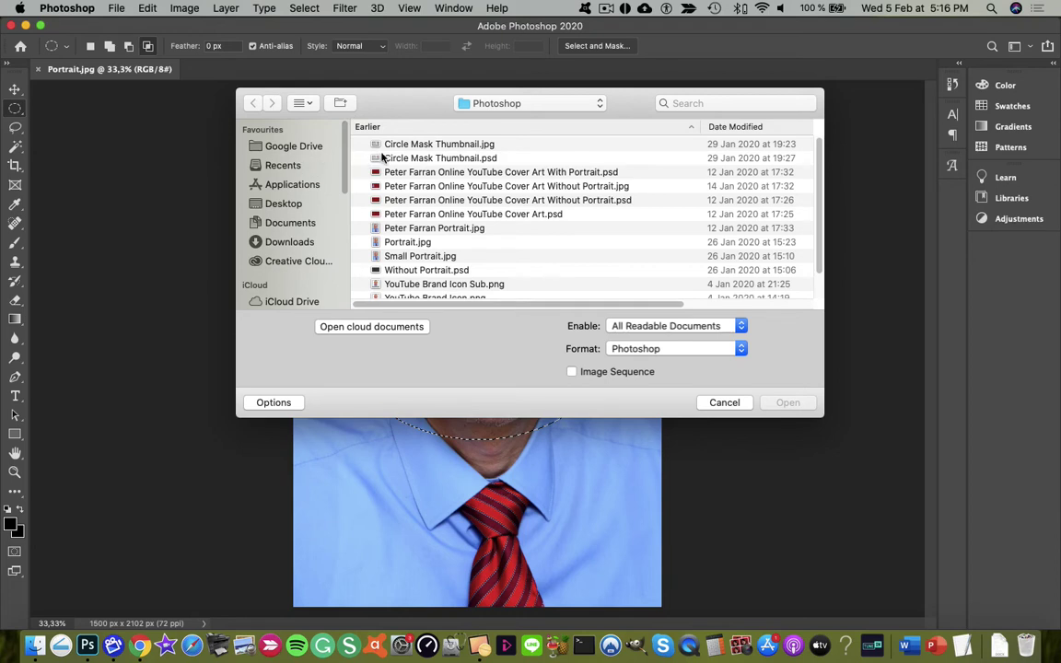
click(443, 175)
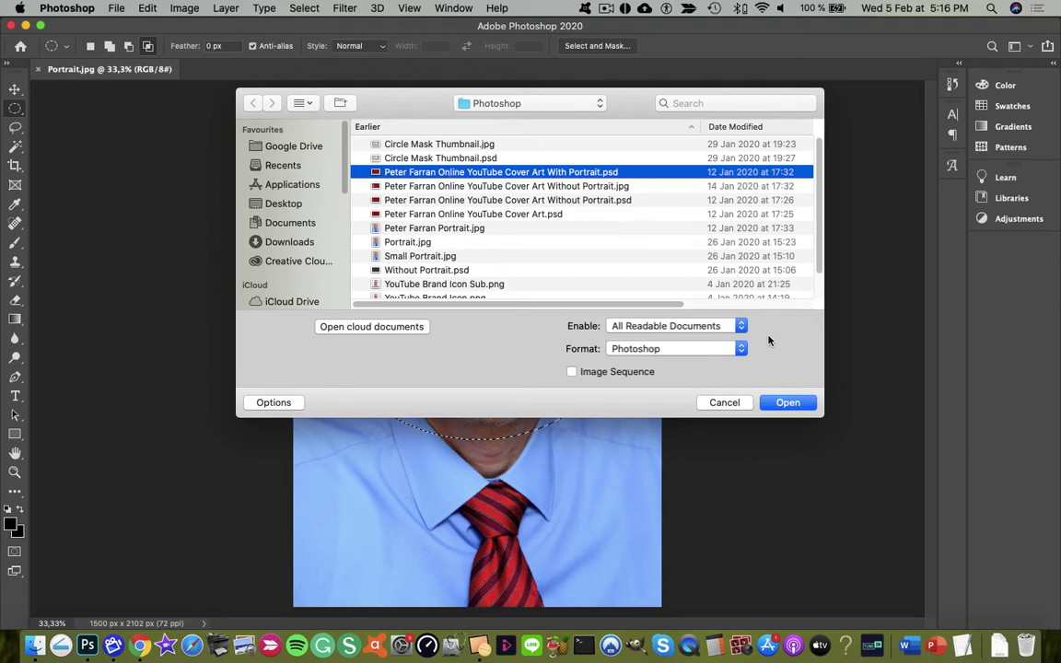
click(778, 404)
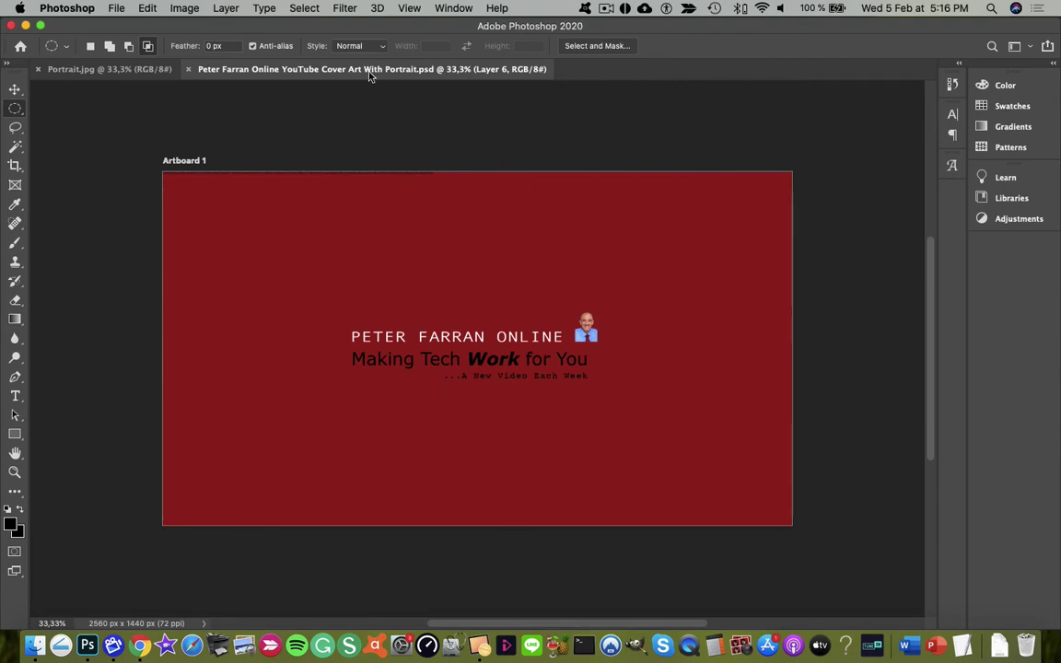
Step: Paste the head cut-out into the red cover art as Layer 7
click(147, 7)
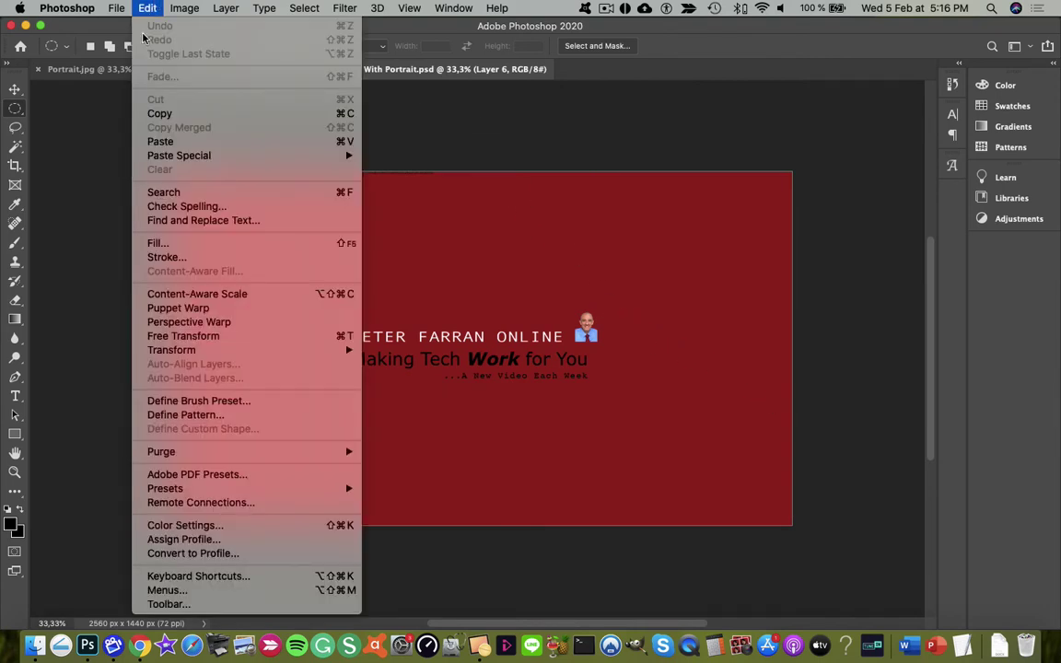
click(156, 141)
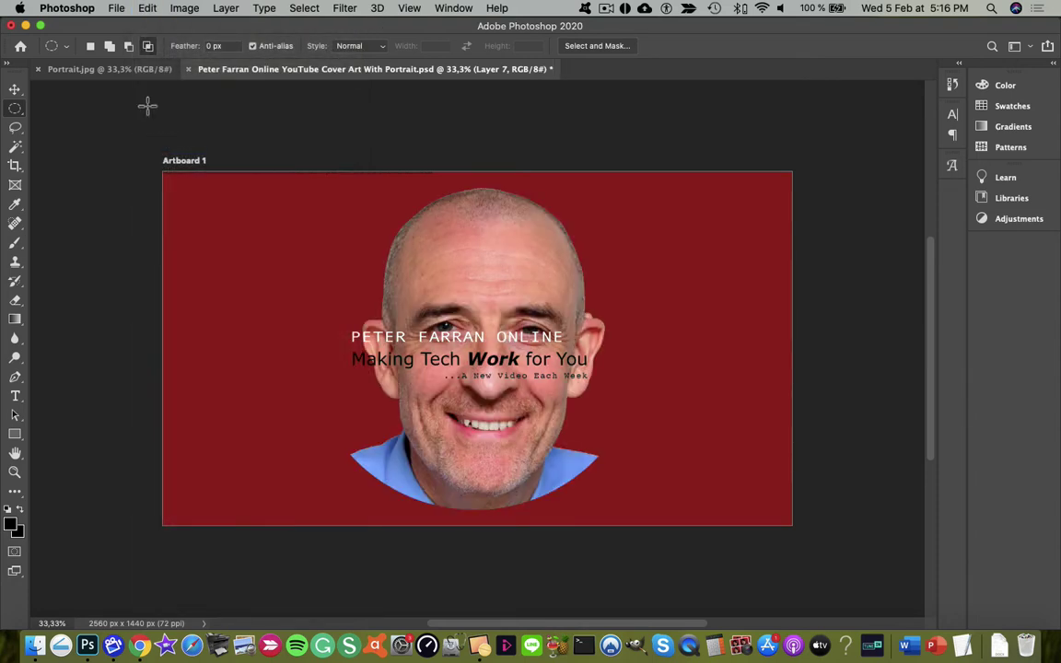
click(148, 7)
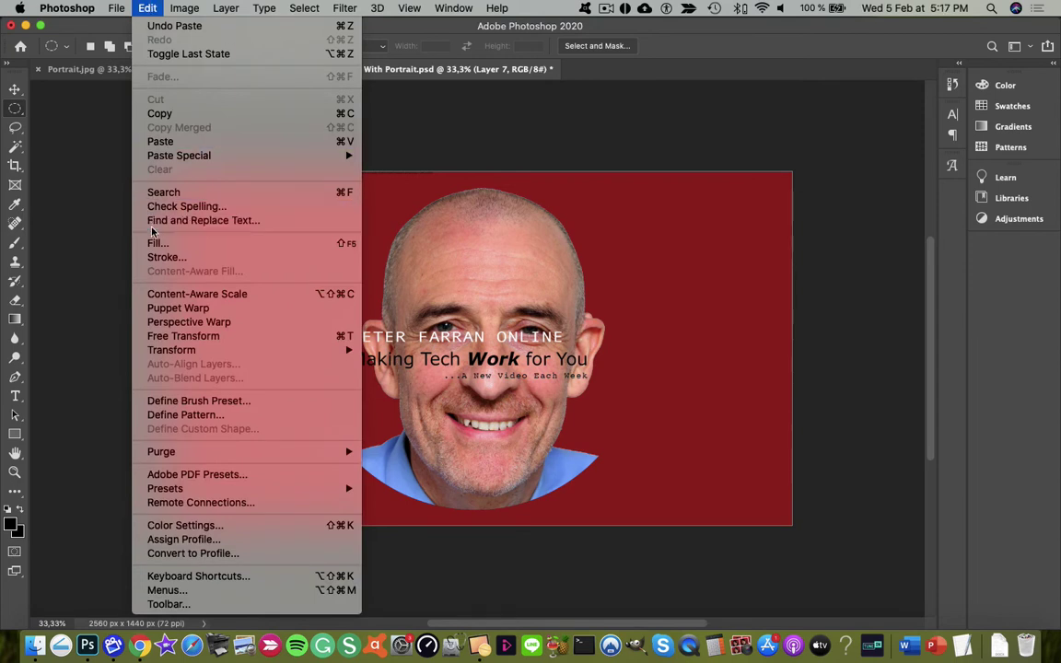
mouse_move(205, 352)
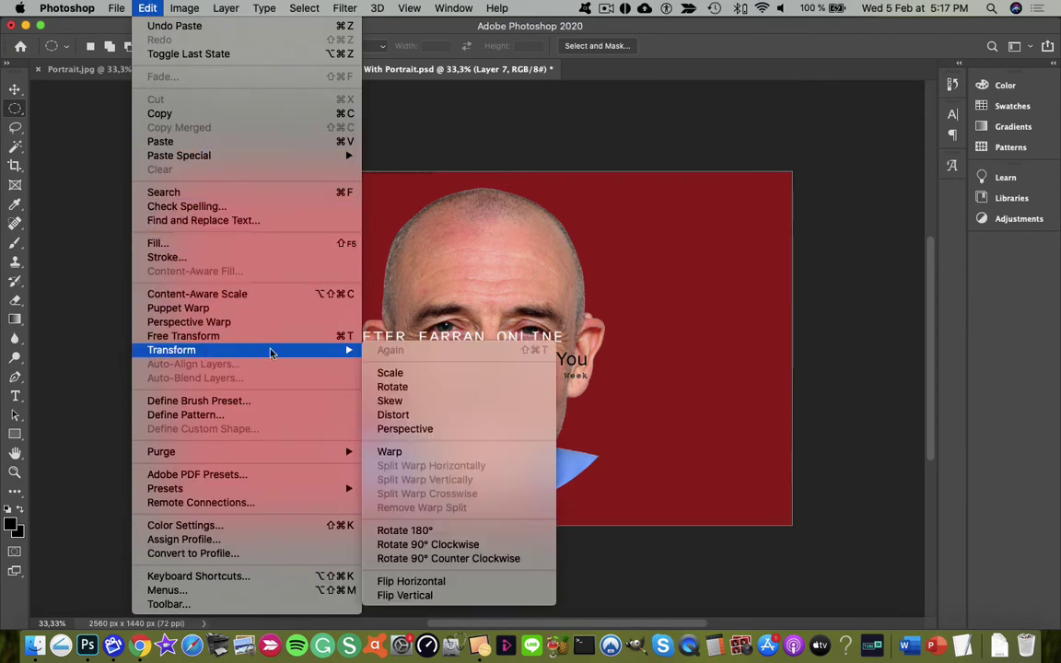
Step: Scale the head to 43.51% and move it above the channel title at top centre
click(408, 376)
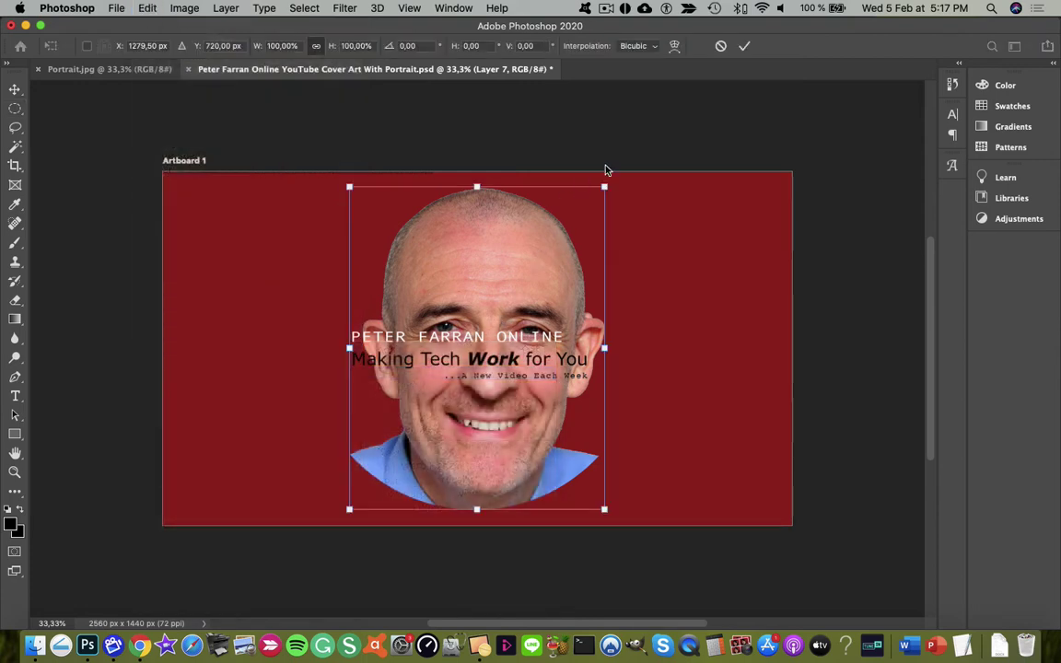
drag(605, 188, 427, 349)
drag(398, 433, 453, 247)
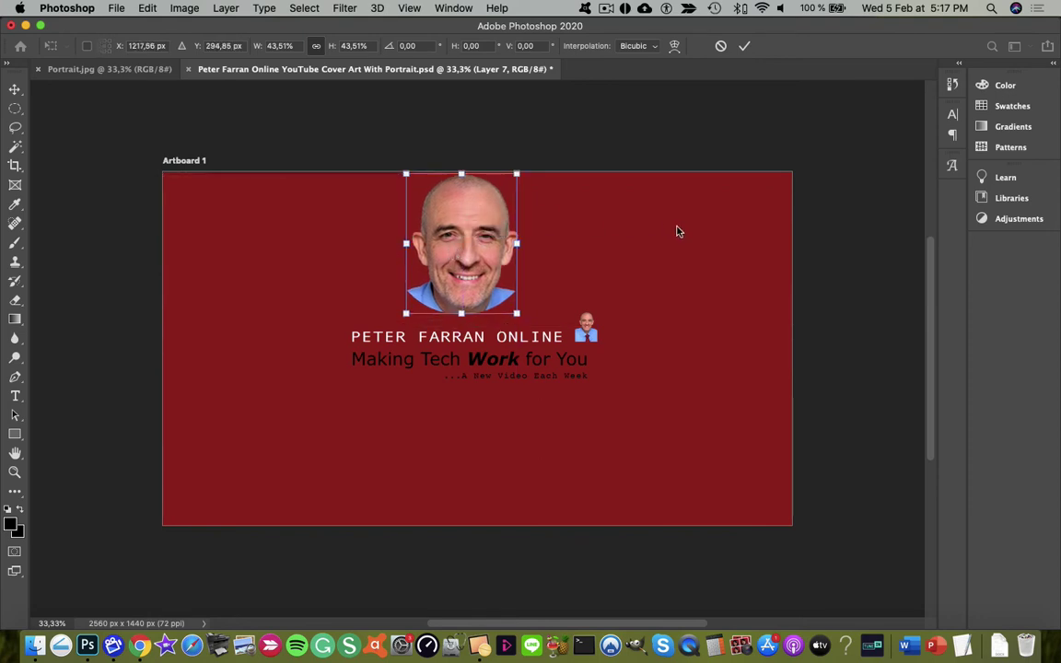
key(Return)
key(m)
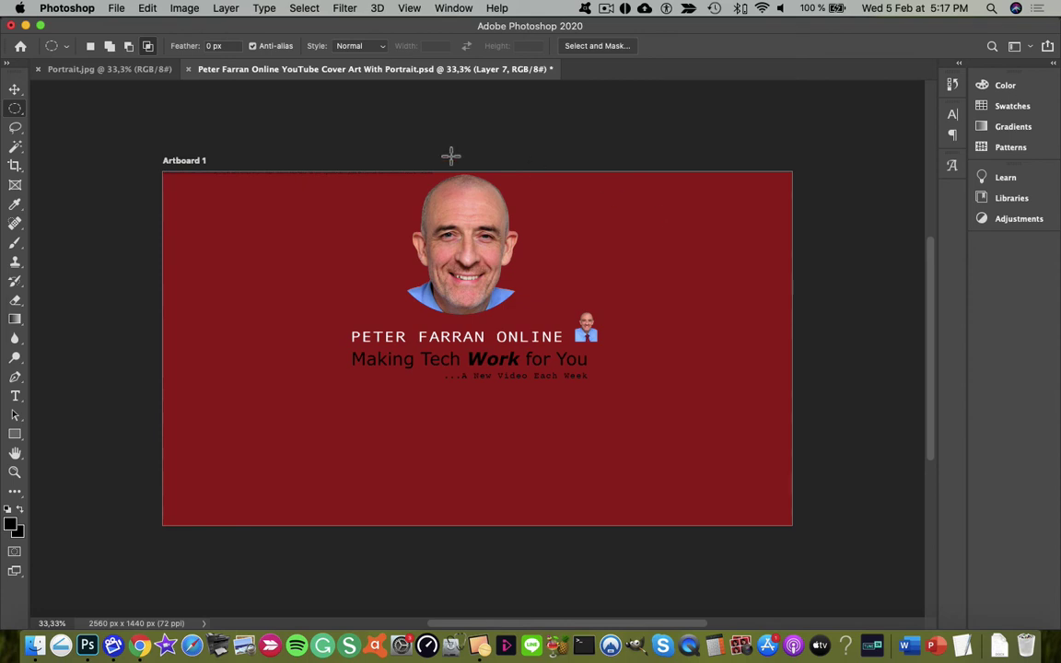
click(116, 8)
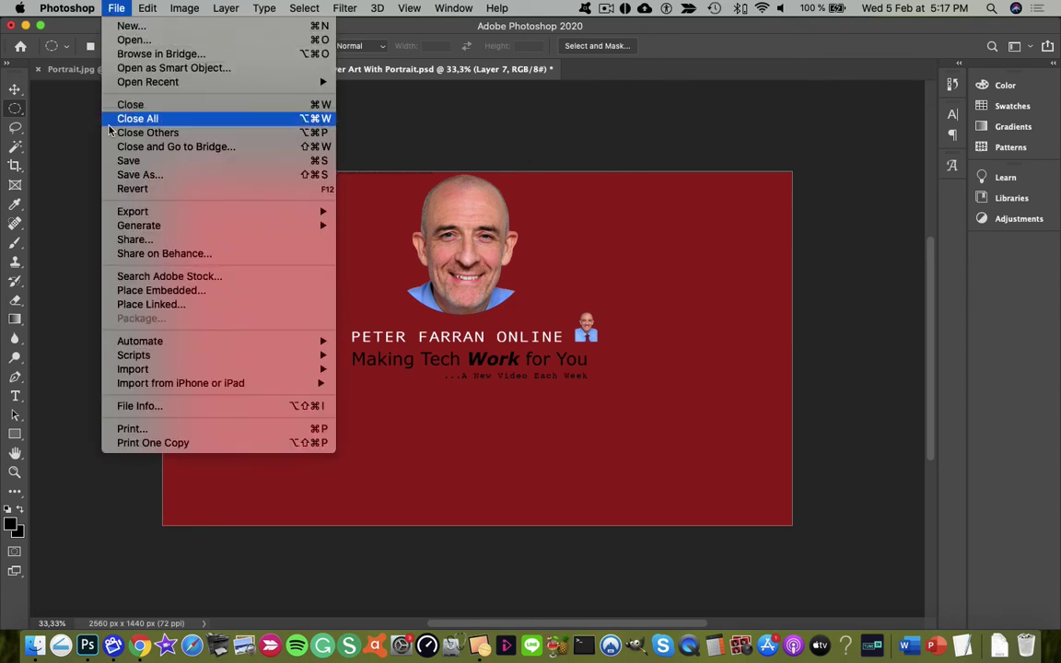
click(130, 175)
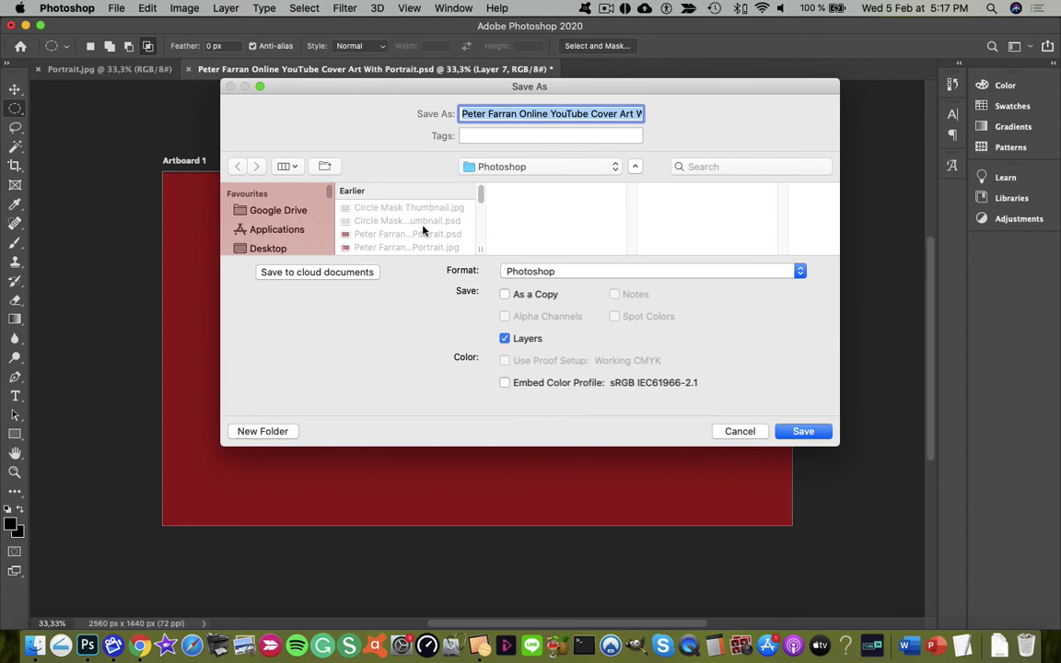
click(579, 274)
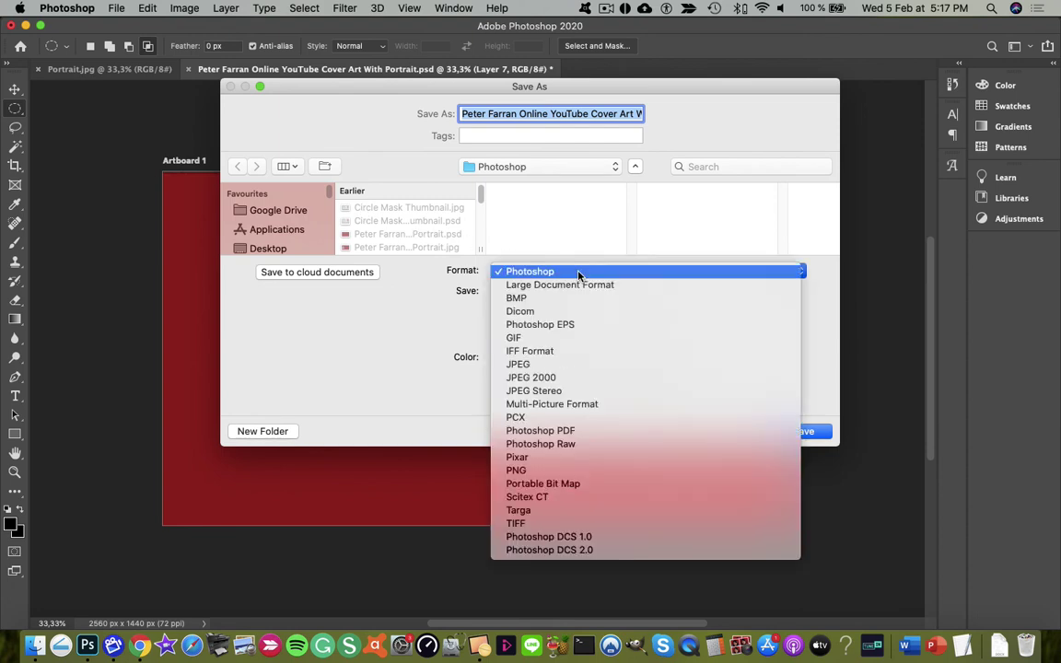
click(406, 316)
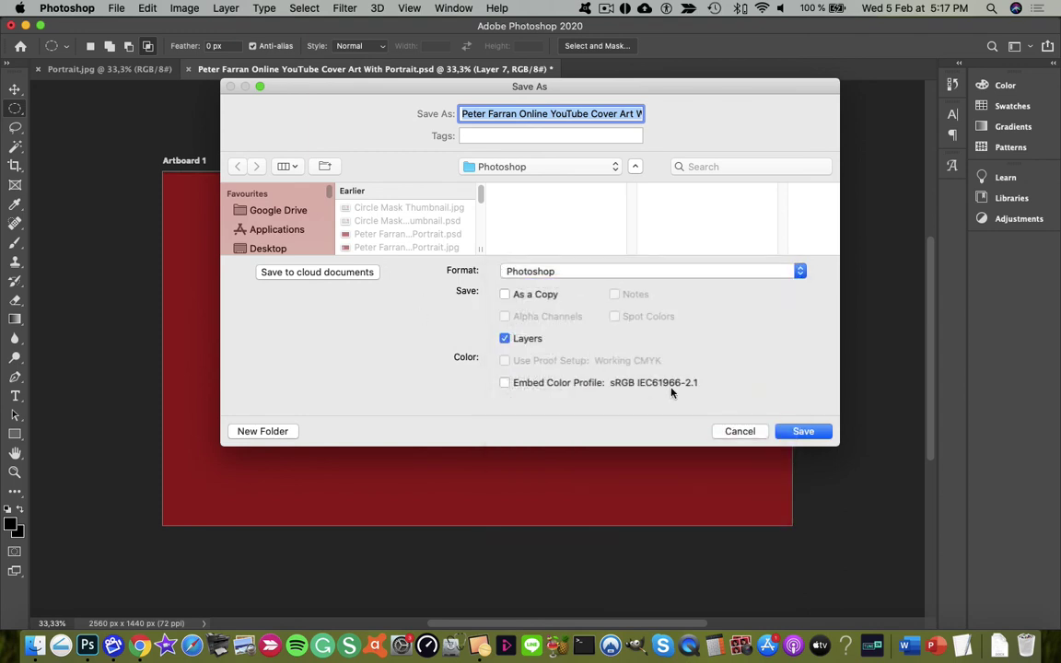
click(736, 429)
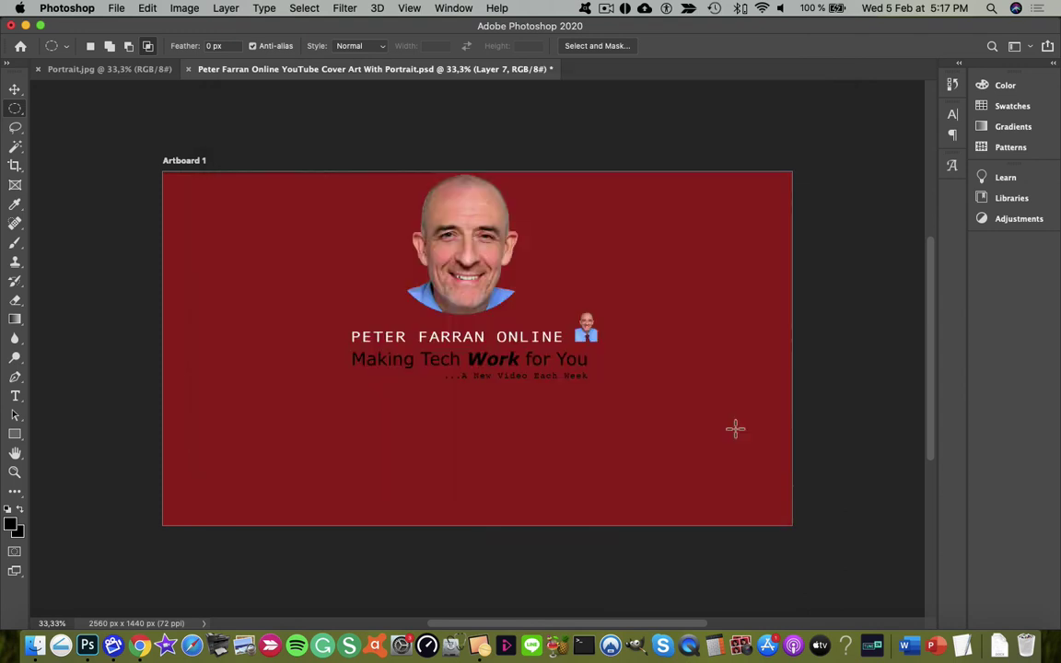